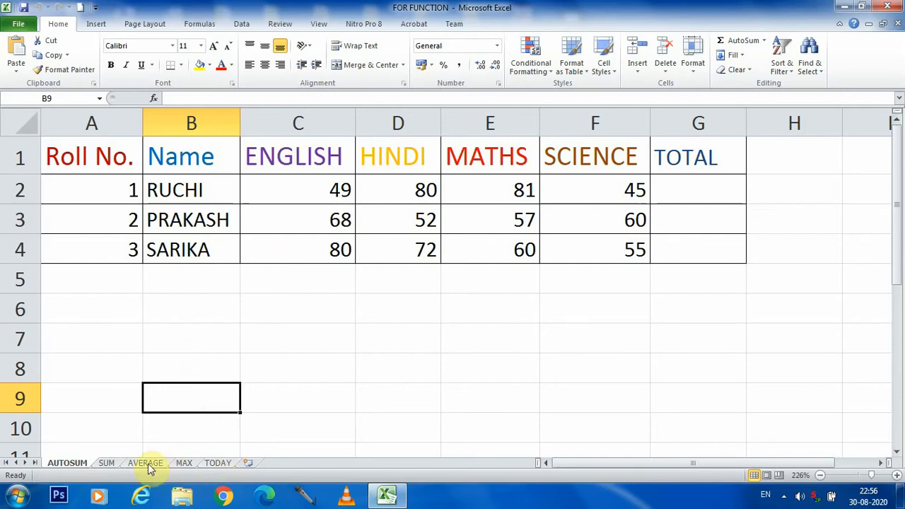
Look through the SUM, AVERAGE, MAX and TODAY sheets and return to the AUTOSUM sheet.
left_click(108, 467)
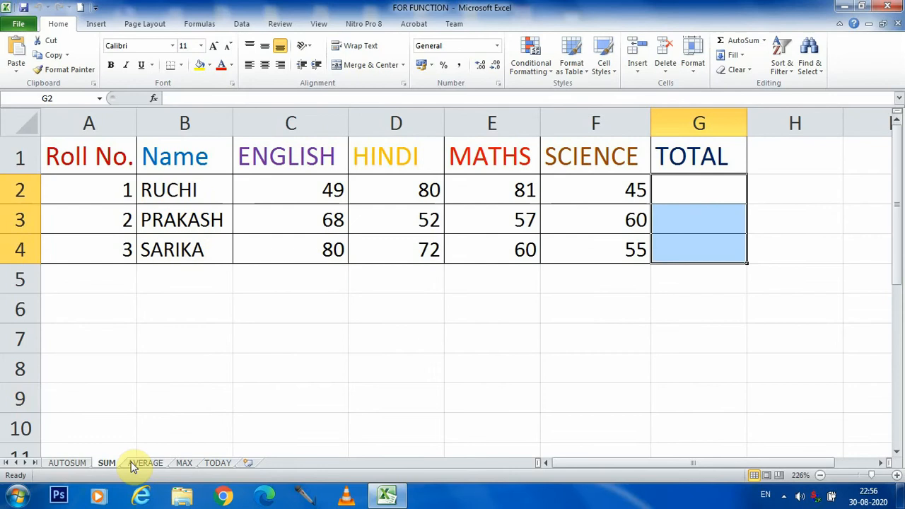
left_click(148, 463)
left_click(183, 464)
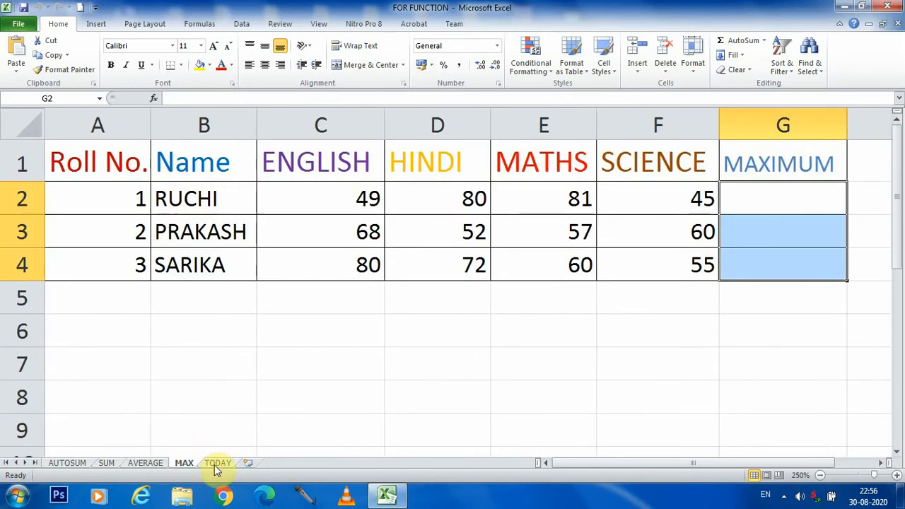
left_click(217, 465)
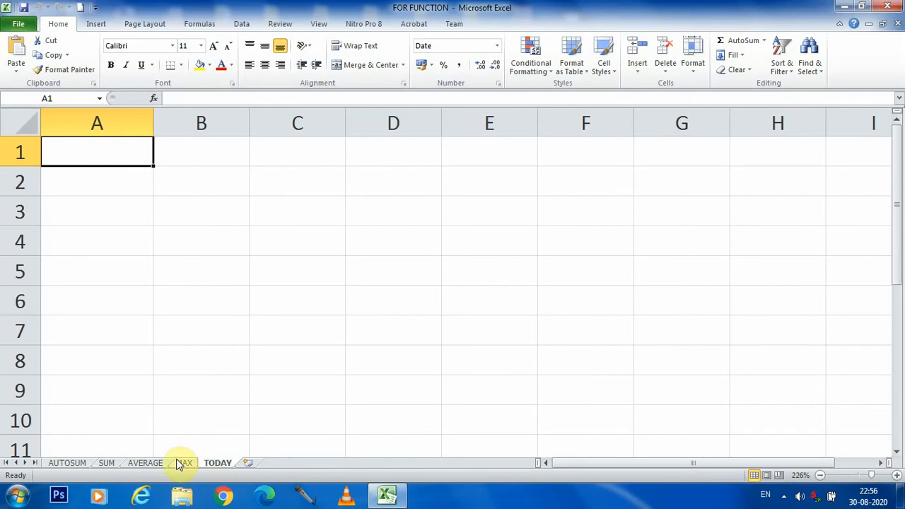
left_click(65, 463)
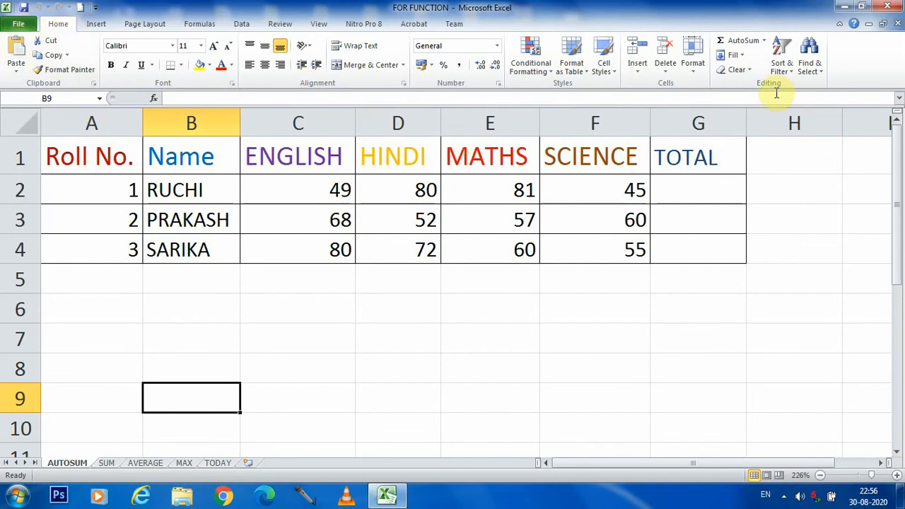
Examine where AutoSum is available and which functions it offers.
left_click(766, 44)
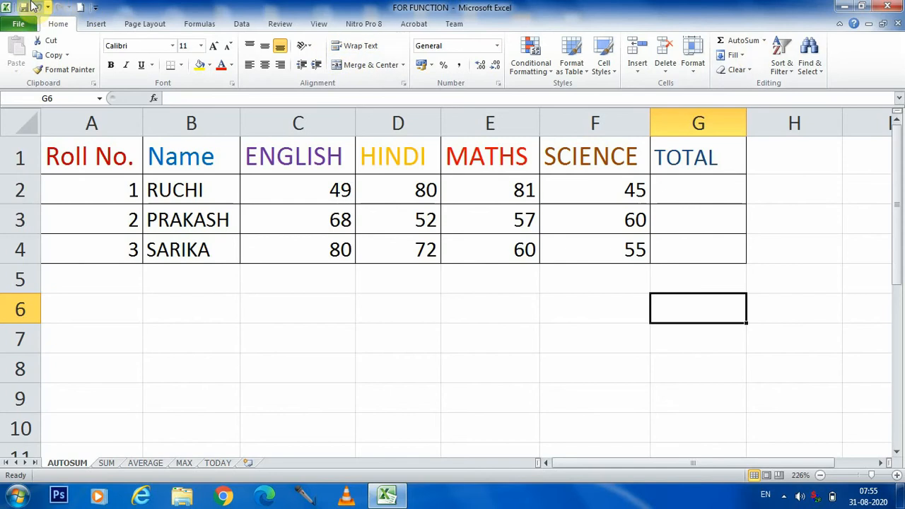
left_click(200, 25)
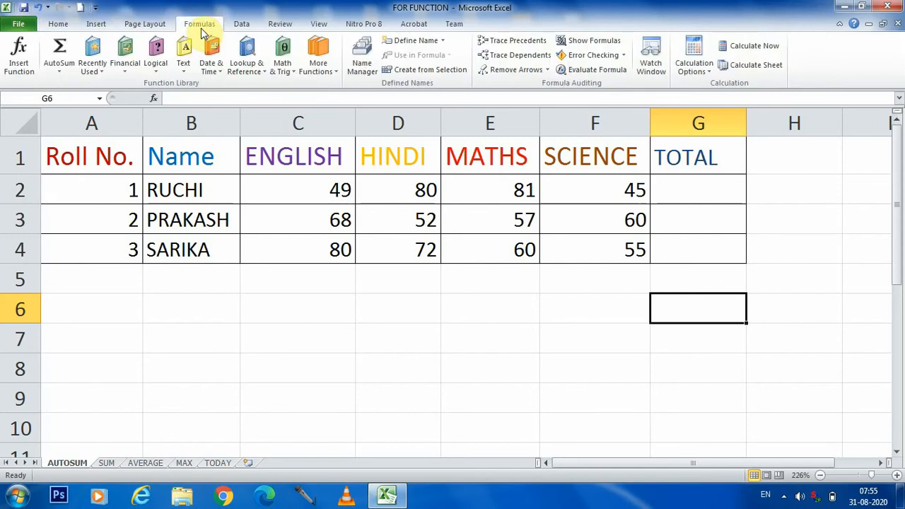
left_click(60, 74)
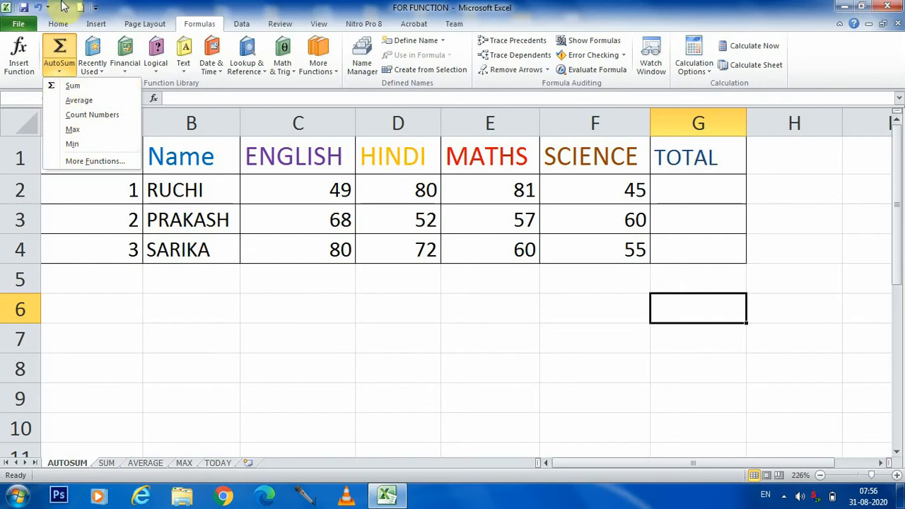
left_click(59, 24)
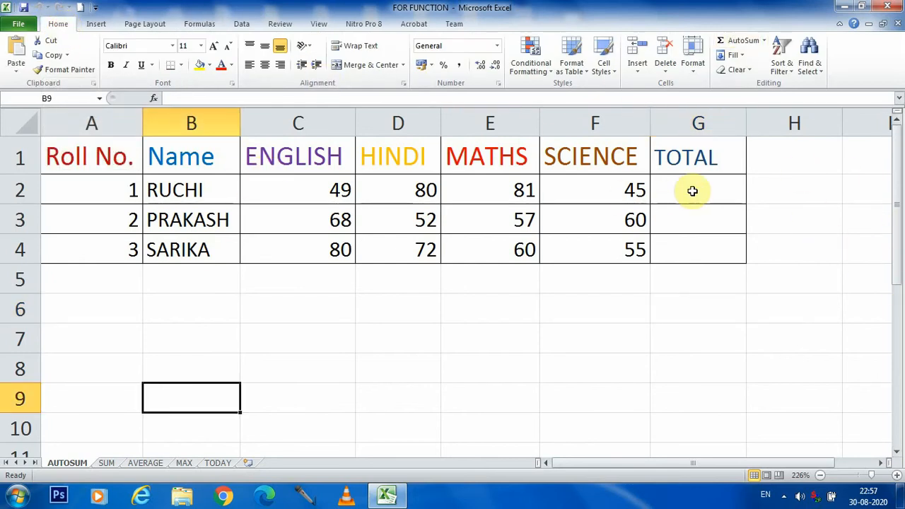
Total the marks C2:F2 in cell G2 with AutoSum's Sum function and fill the formula down to G4.
left_click(692, 191)
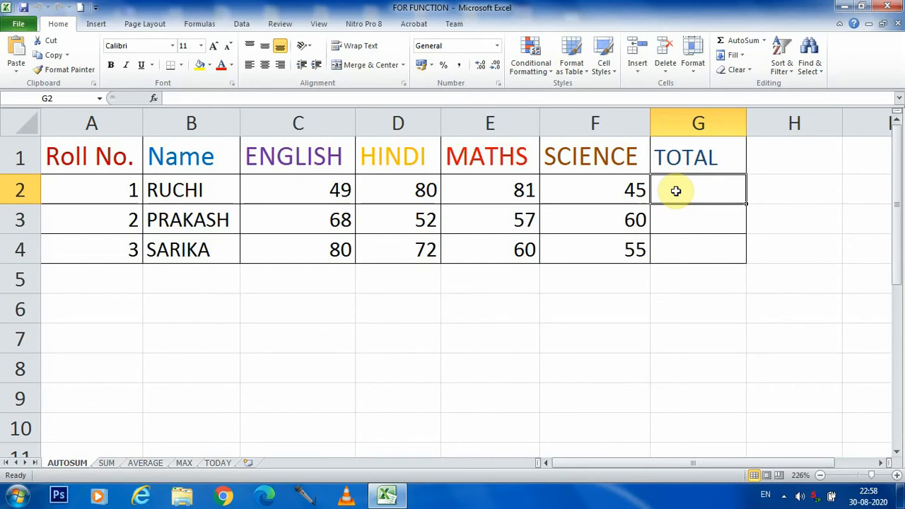
left_click(765, 43)
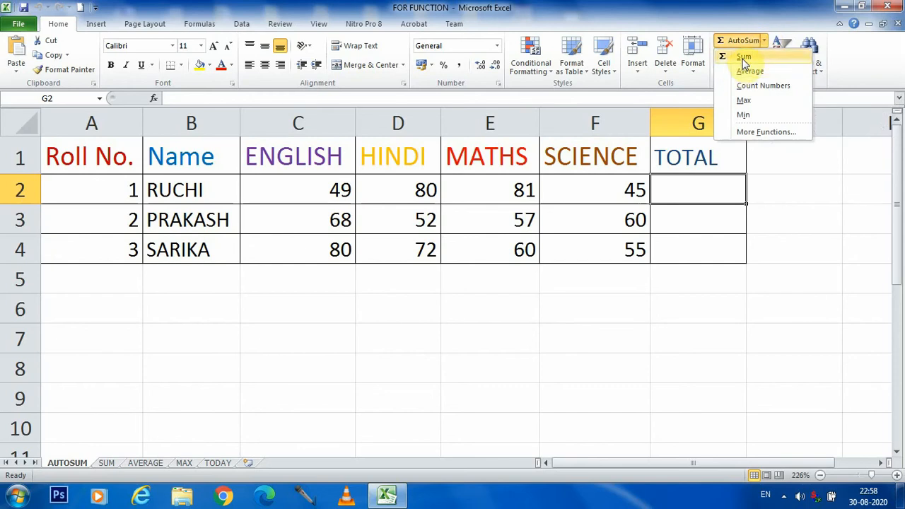
left_click(739, 56)
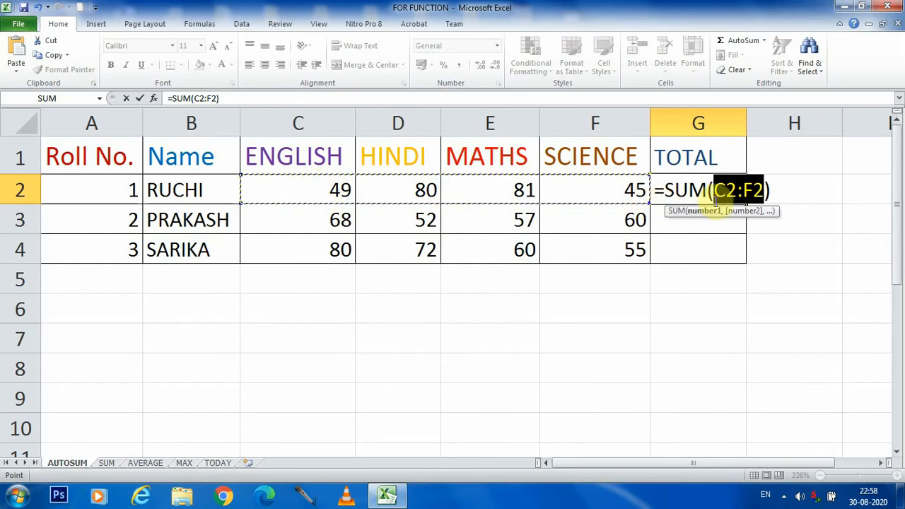
key("Return")
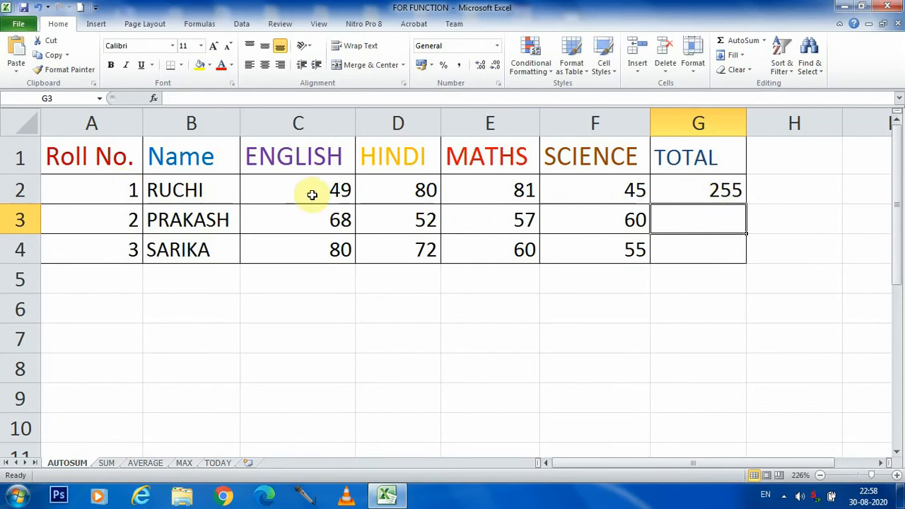
left_click(723, 191)
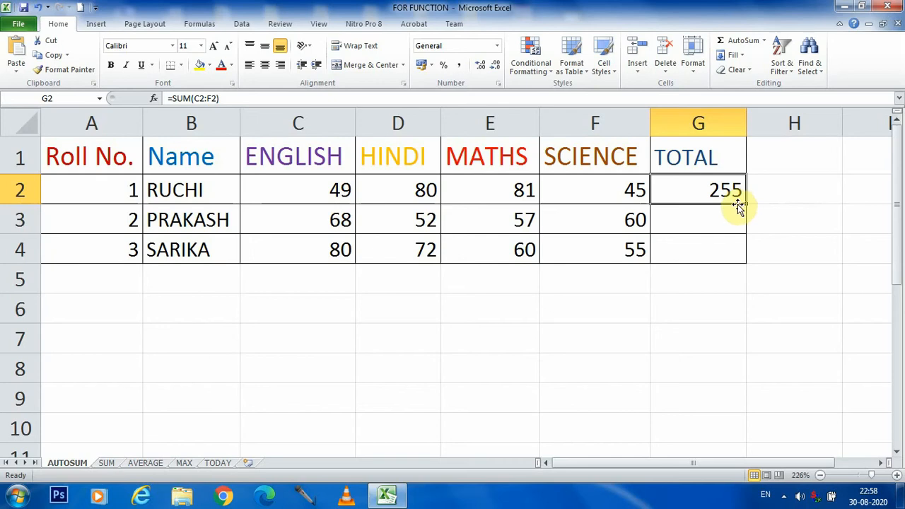
left_click_drag(744, 205, 746, 264)
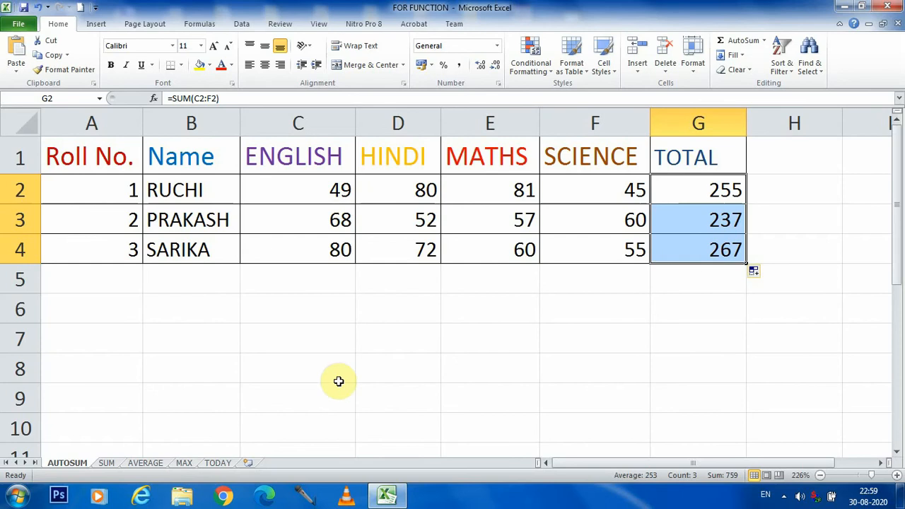
On the SUM sheet, enter the formula =SUM(C2:F2) in cell G2 under TOTAL.
left_click(106, 463)
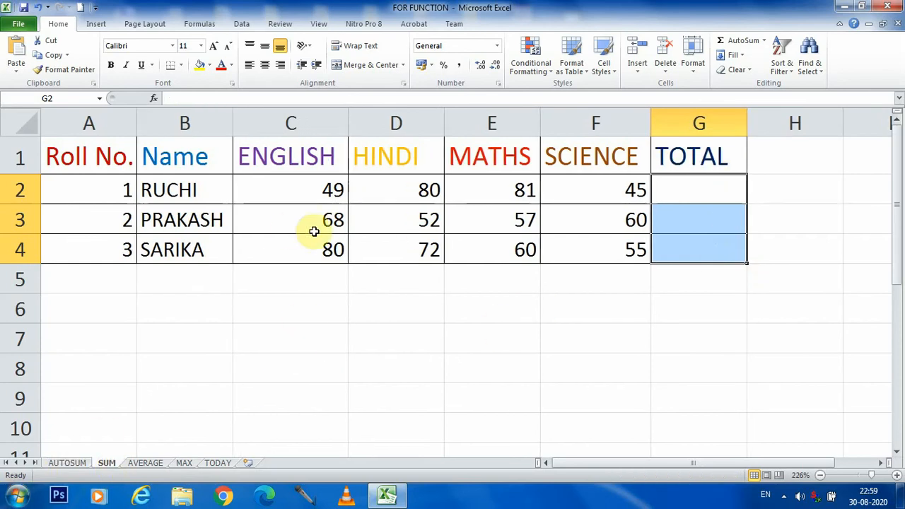
left_click(674, 189)
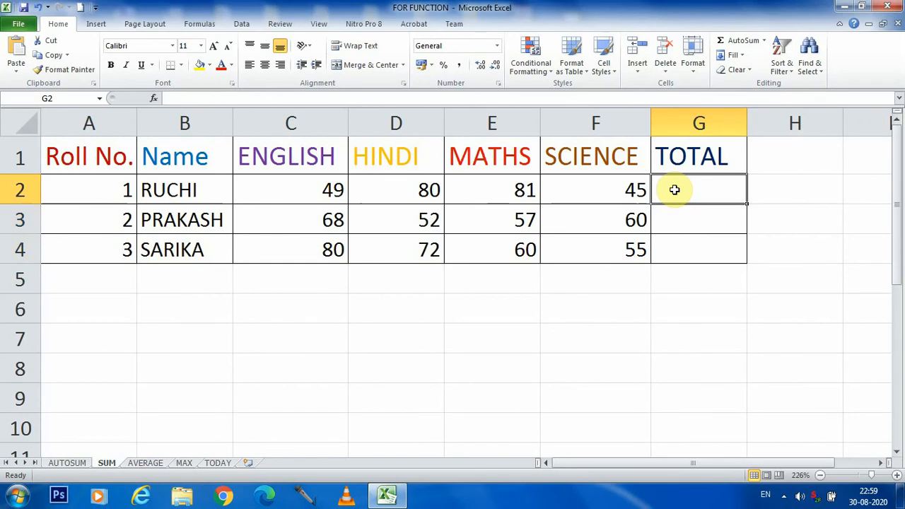
type("=")
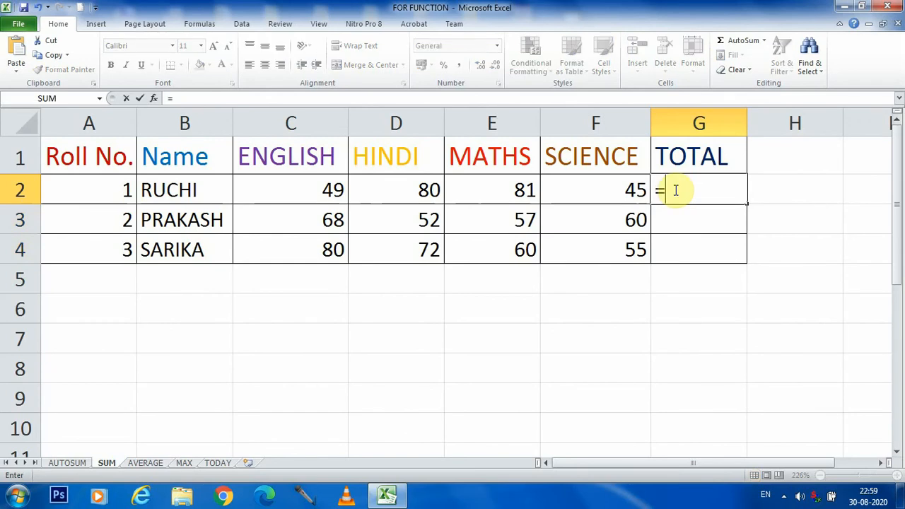
type("SUM")
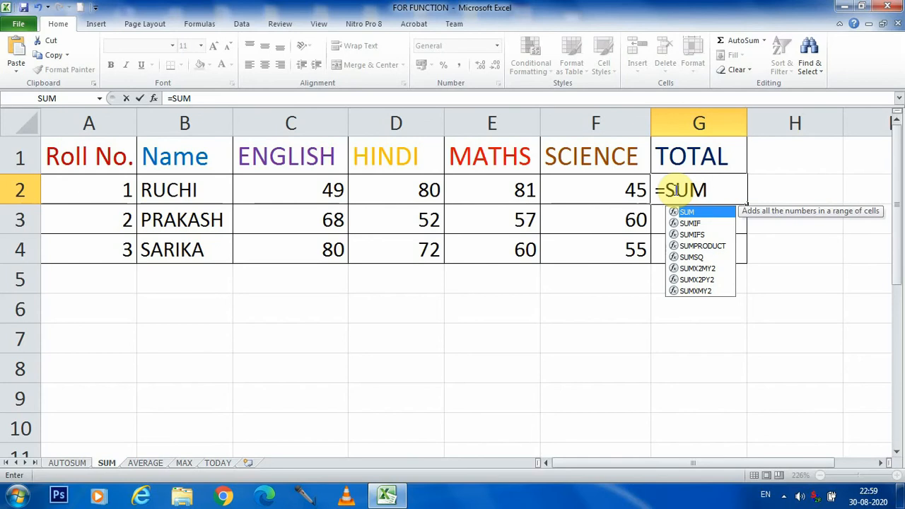
type("(")
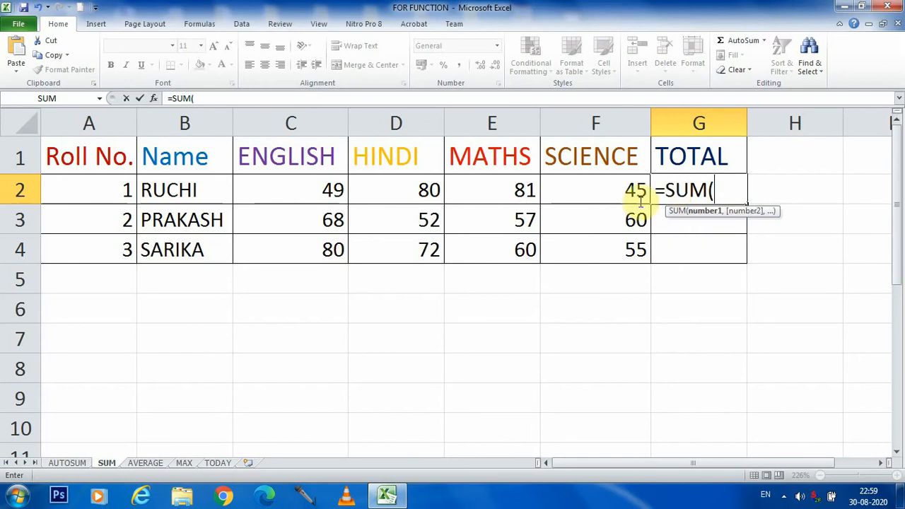
left_click_drag(254, 186, 567, 192)
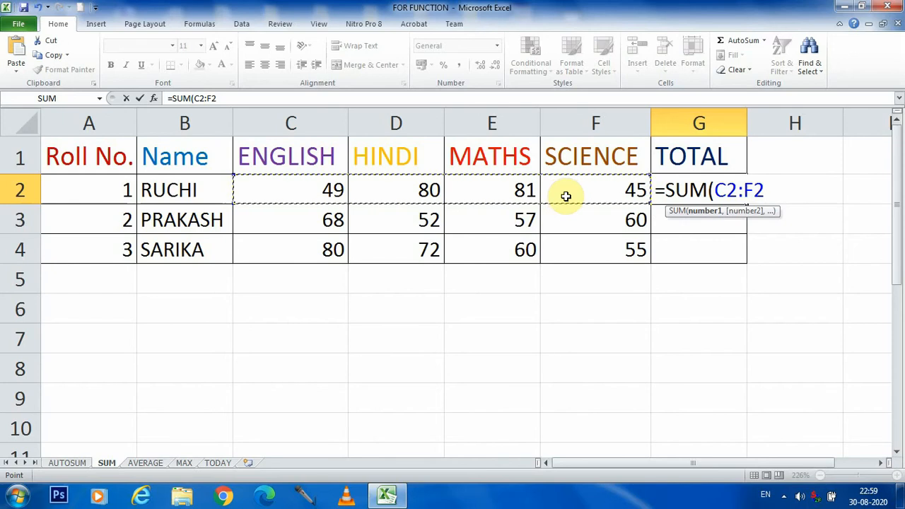
type(")")
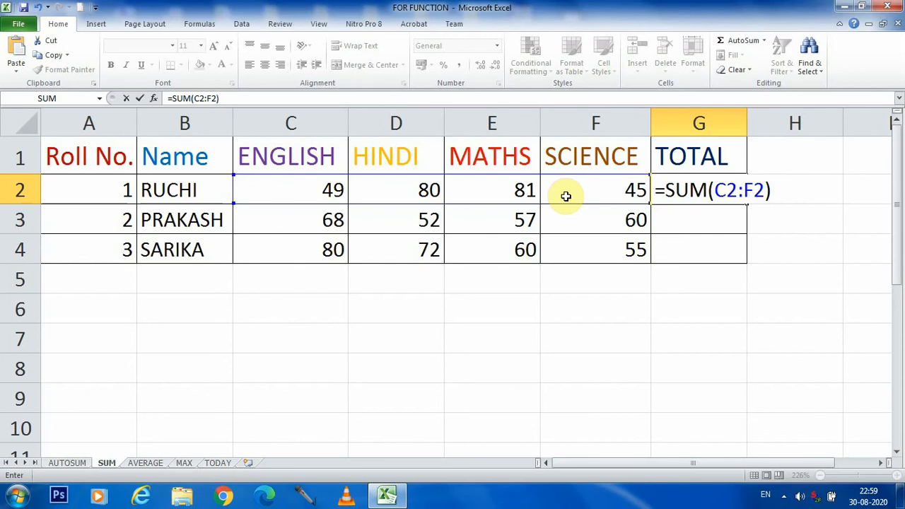
key("Return")
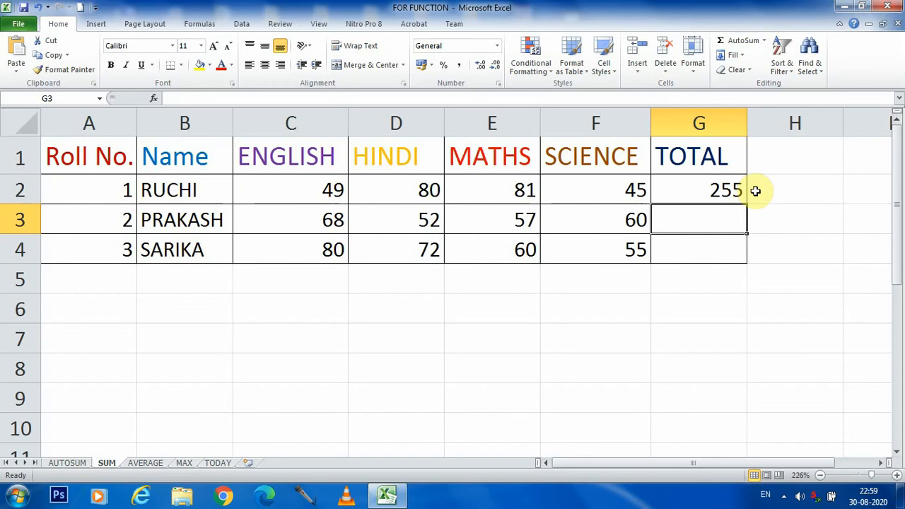
Fill the SUM formula from G2 down to G4.
left_click(717, 190)
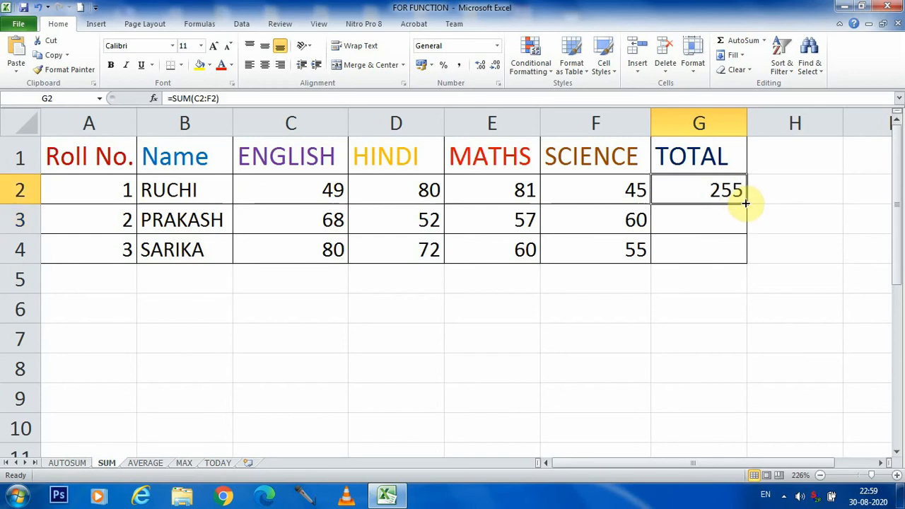
left_click_drag(745, 203, 747, 255)
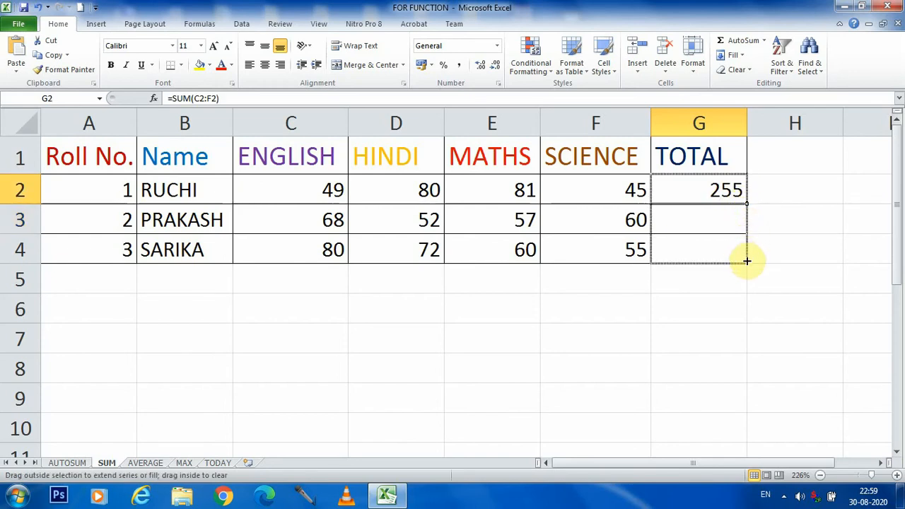
left_click_drag(747, 260, 747, 259)
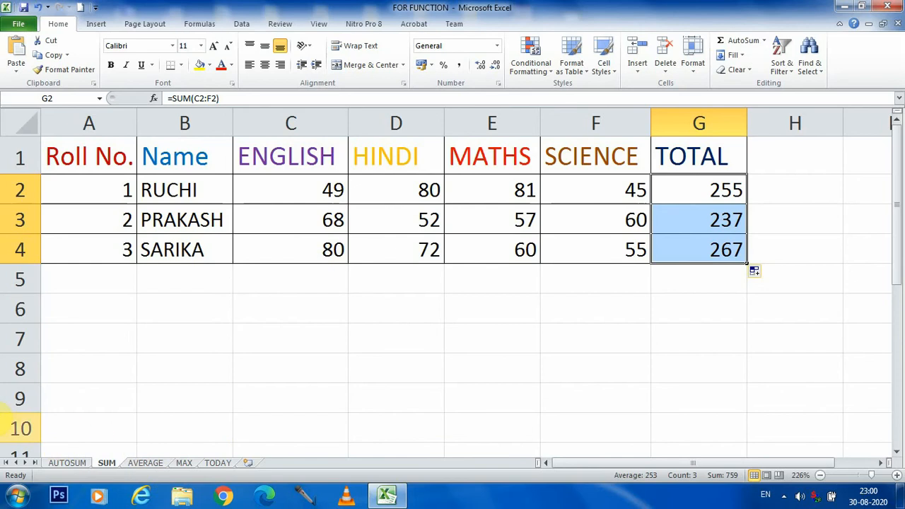
On the AVERAGE sheet, enter the formula =AVERAGE(C2:F2) in cell G2.
left_click(145, 464)
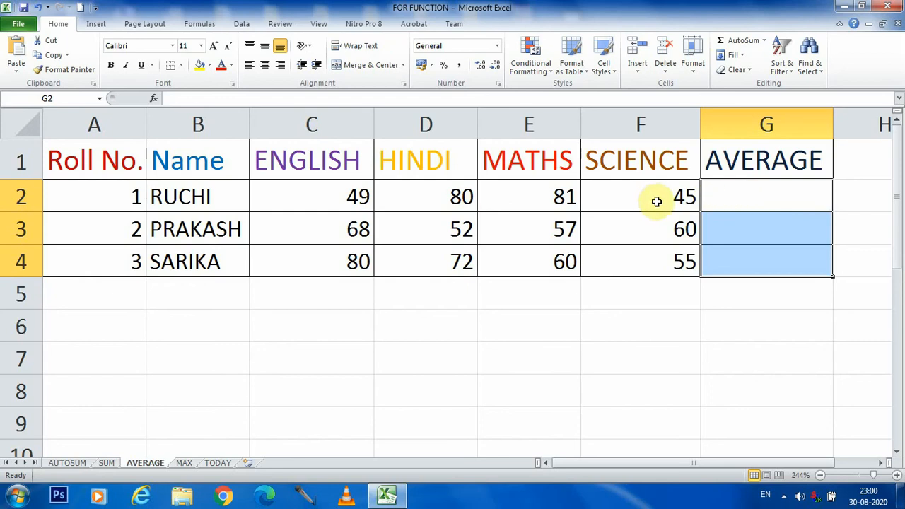
left_click(721, 200)
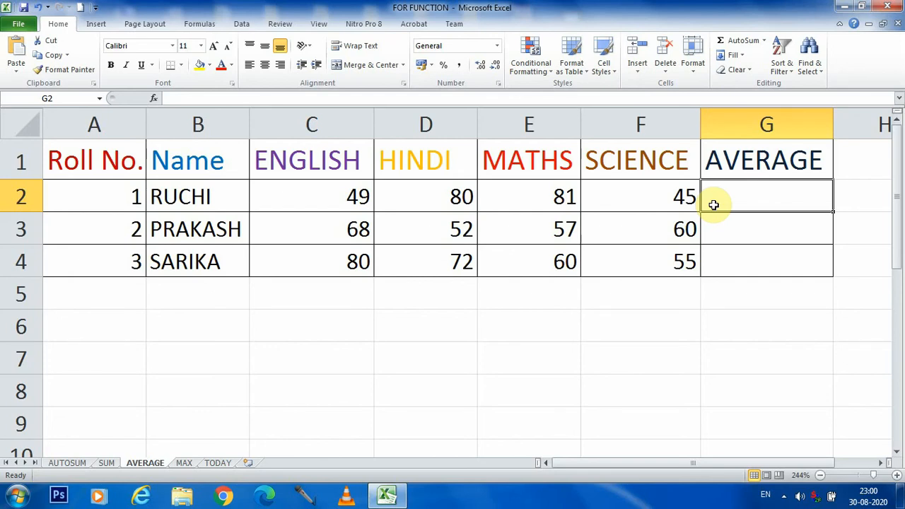
type("=")
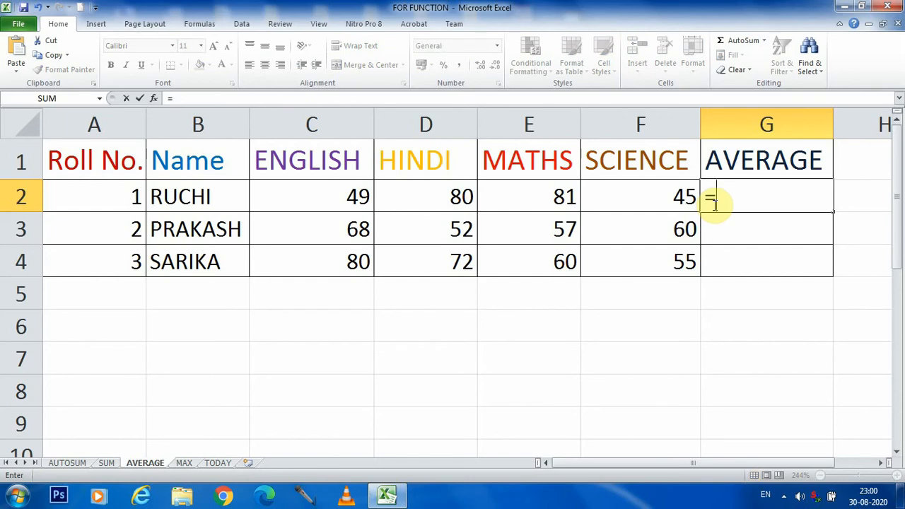
type("A")
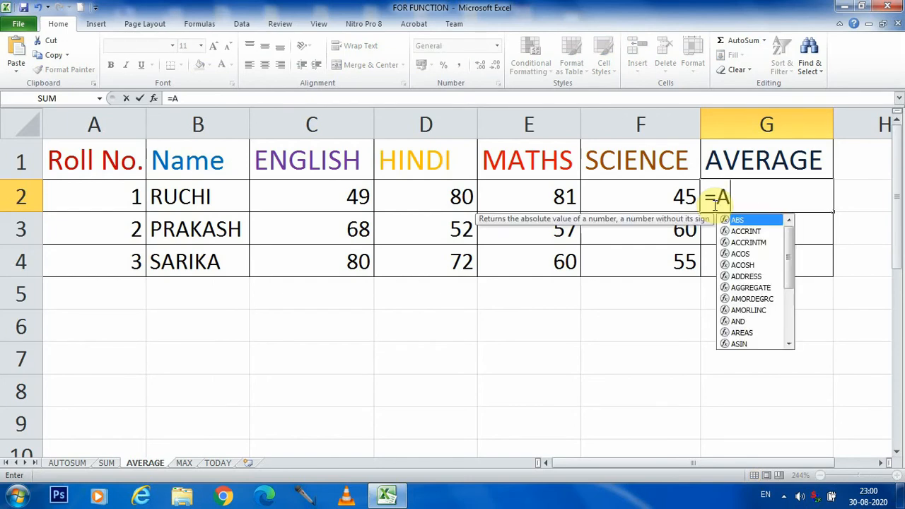
type("VERA")
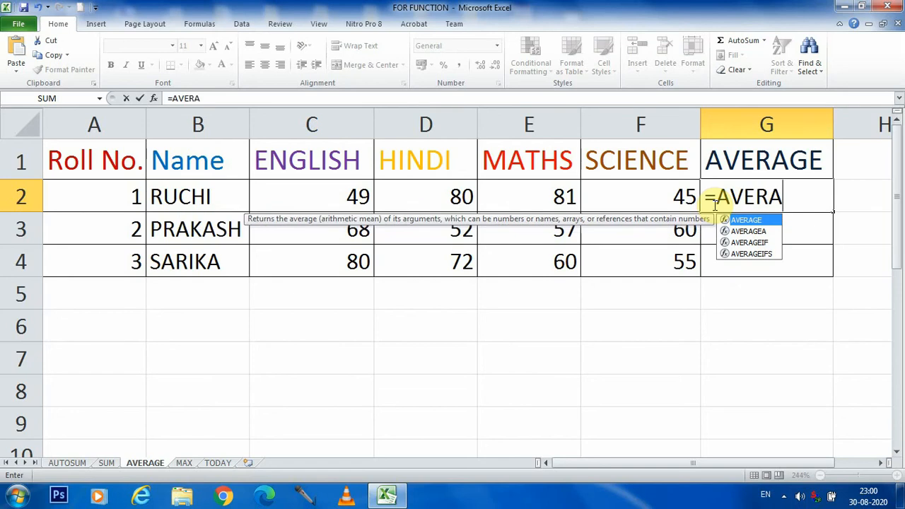
type("GE(")
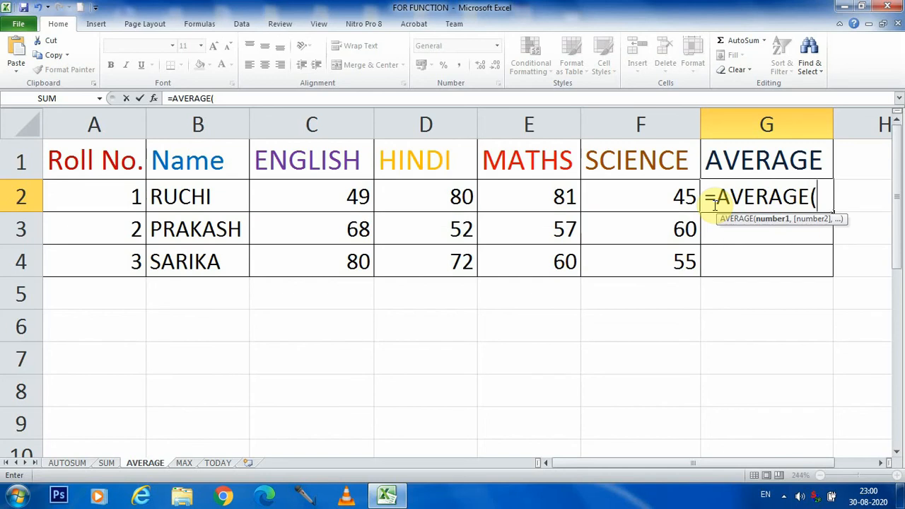
type("C2")
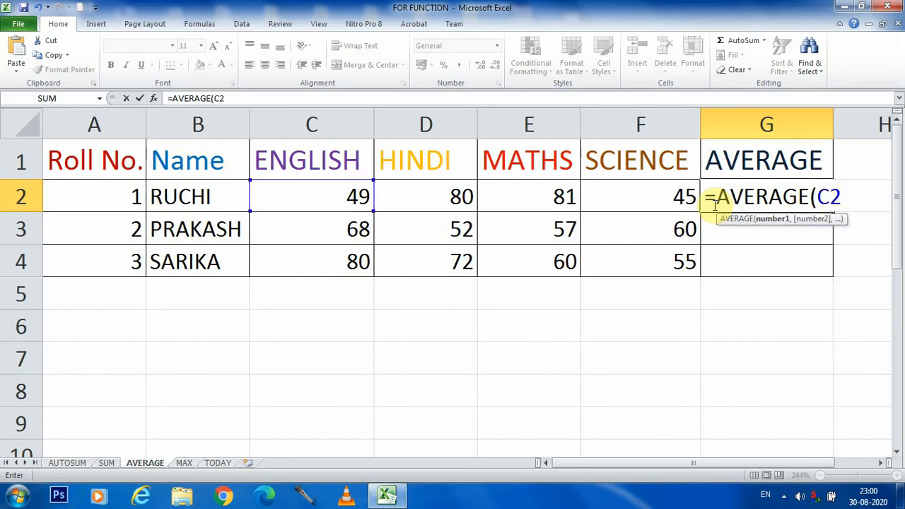
type(":F2")
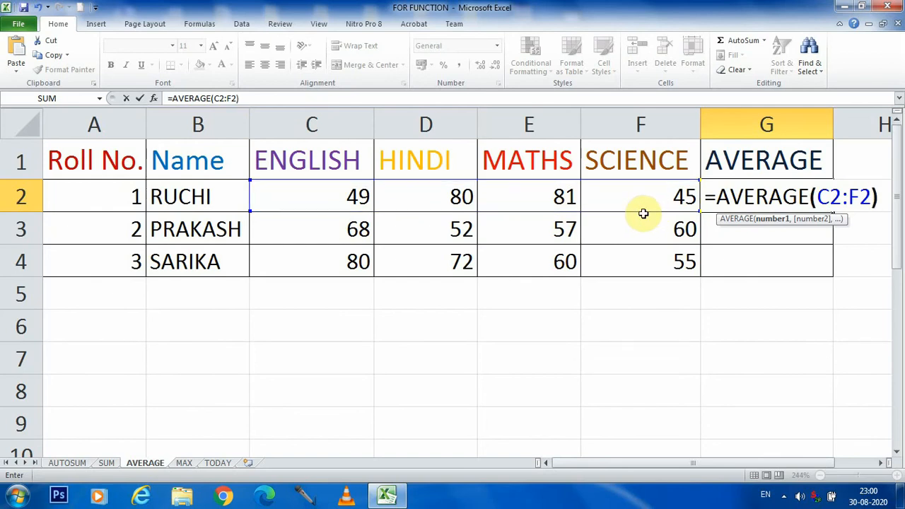
key("Return")
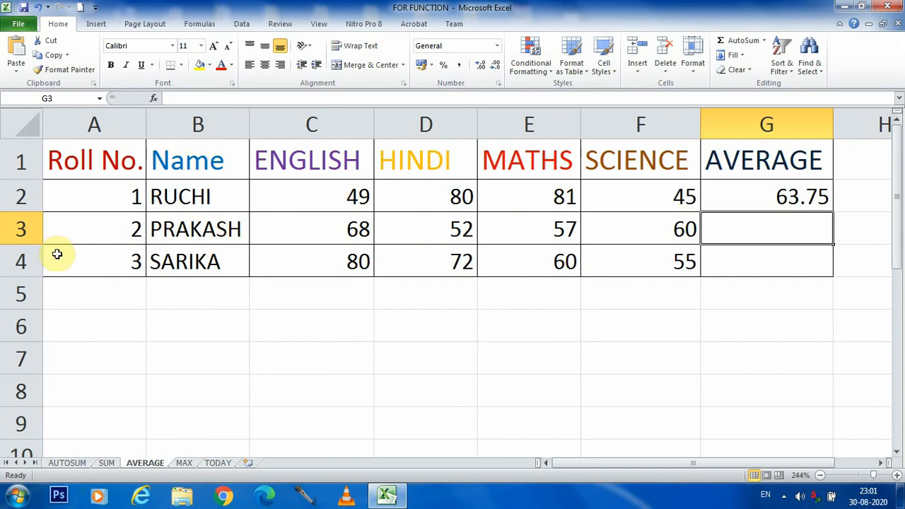
Fill the AVERAGE formula from G2 down to G4.
left_click(792, 198)
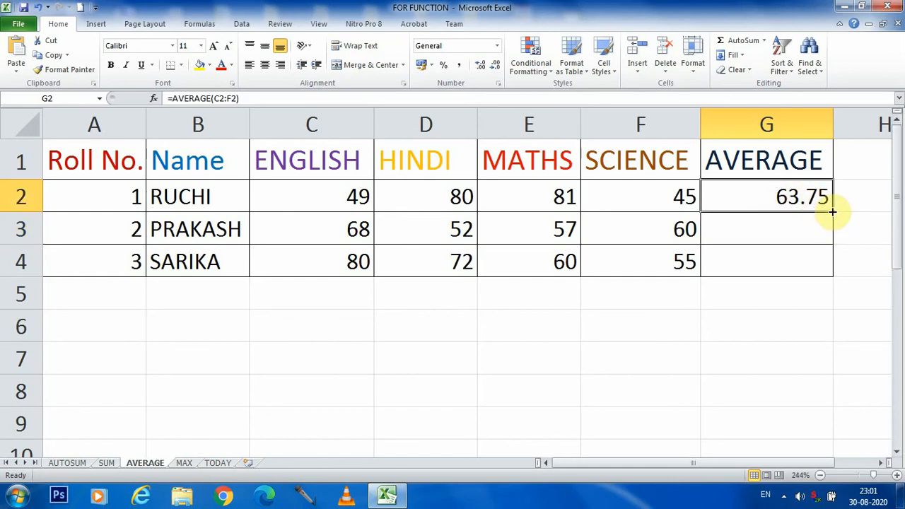
left_click_drag(832, 211, 827, 275)
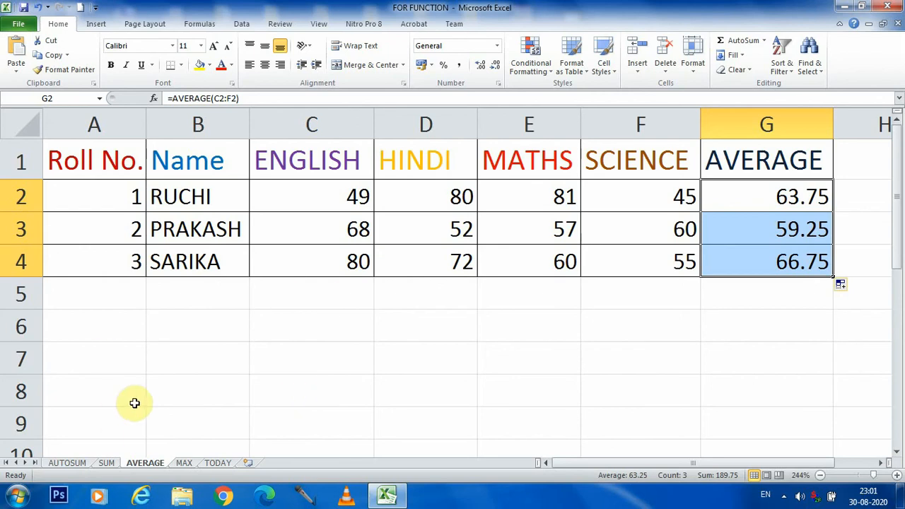
On the MAX sheet, enter the formula =MAX(C2:F2) in cell G2 under MAXIMUM.
left_click(184, 465)
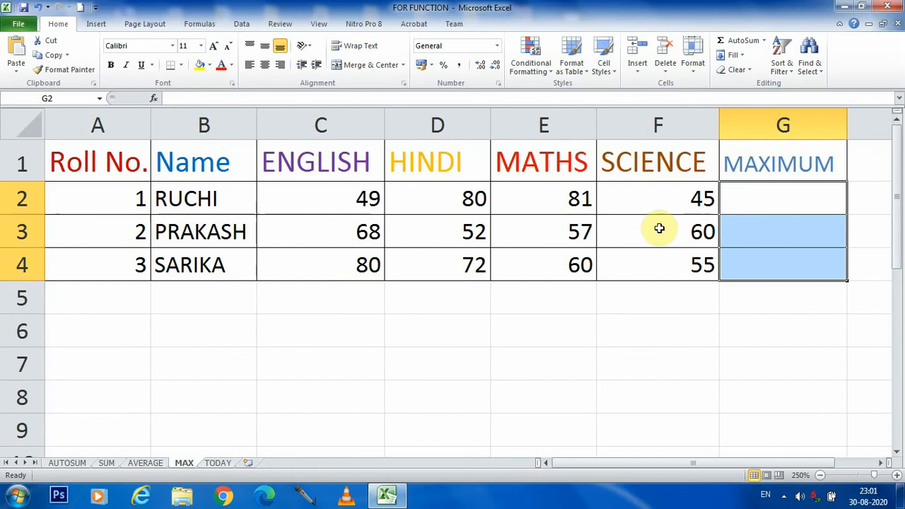
left_click(729, 200)
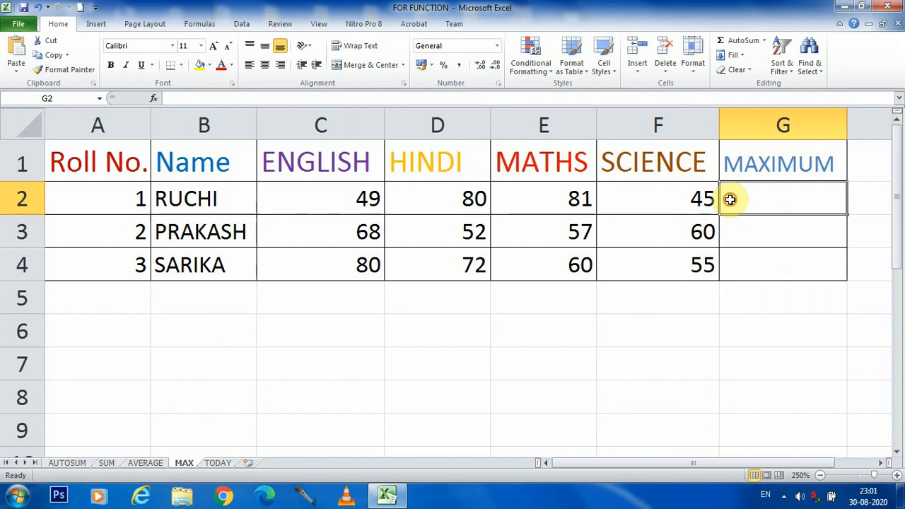
type("=")
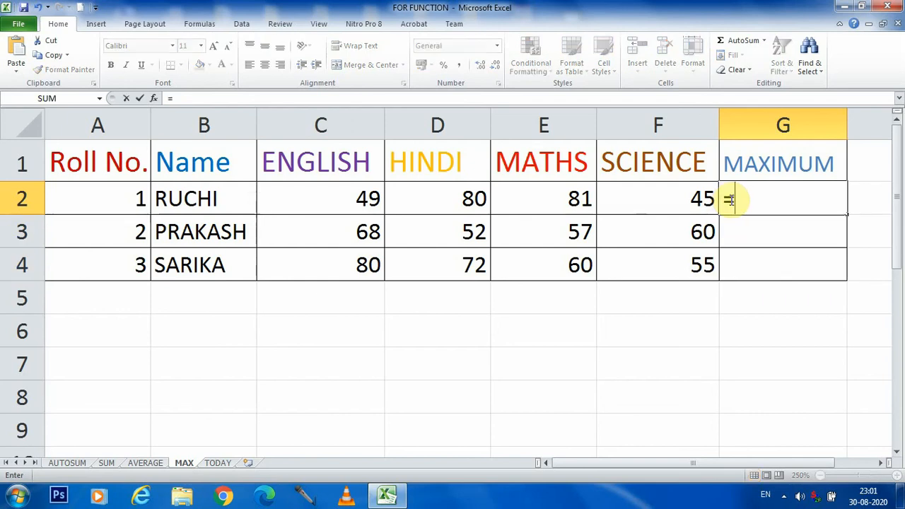
type("MAX")
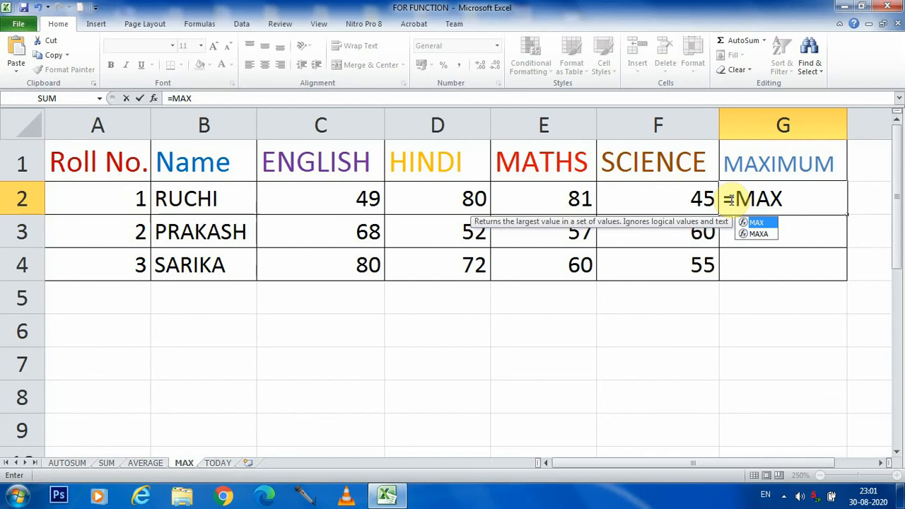
type("(")
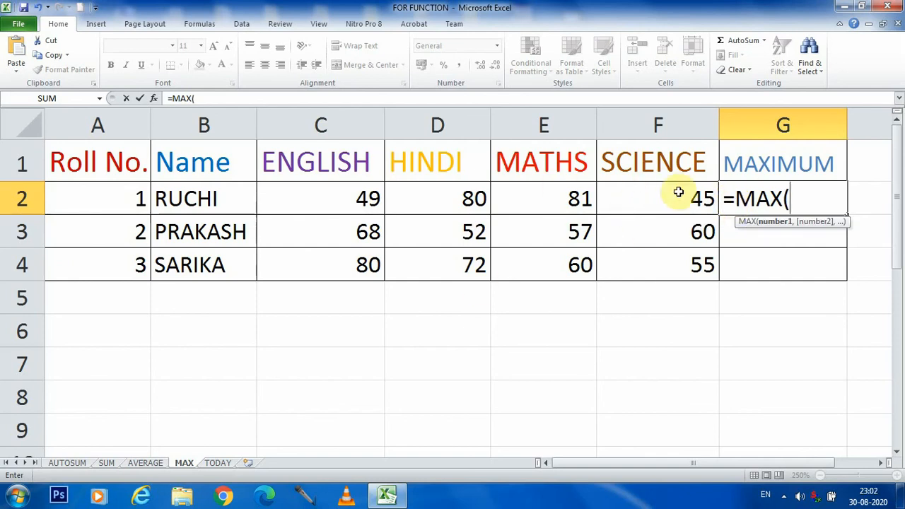
type("C2")
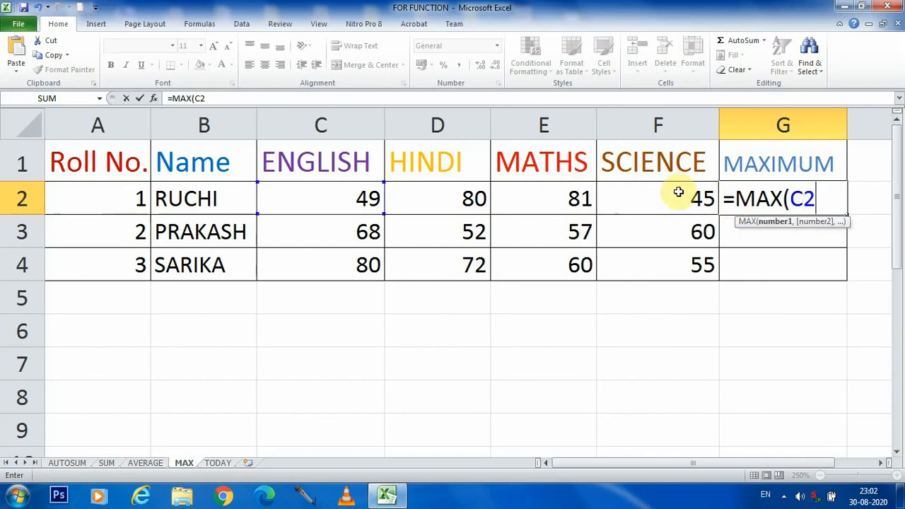
type(":F")
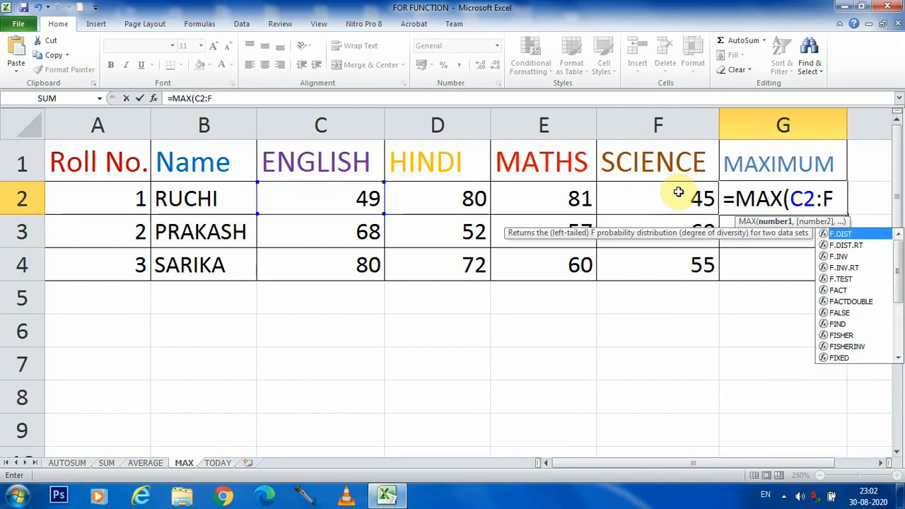
type("2")
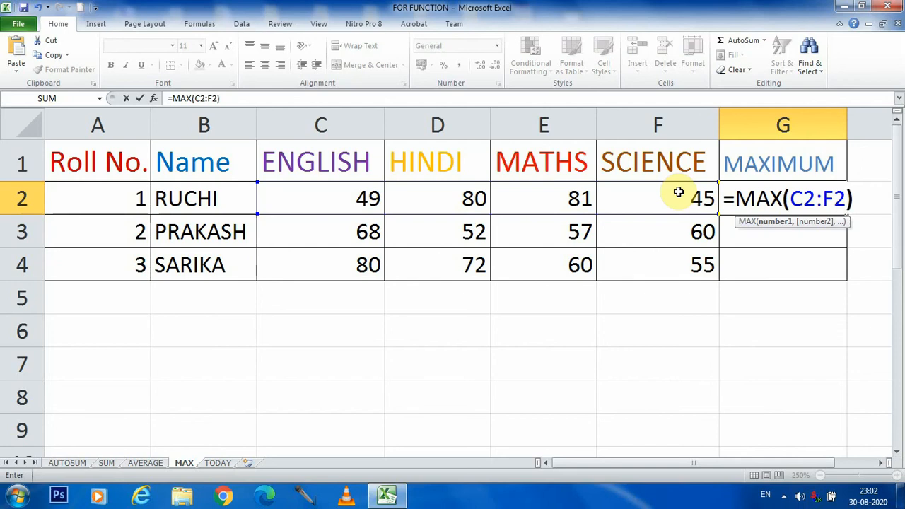
key("Return")
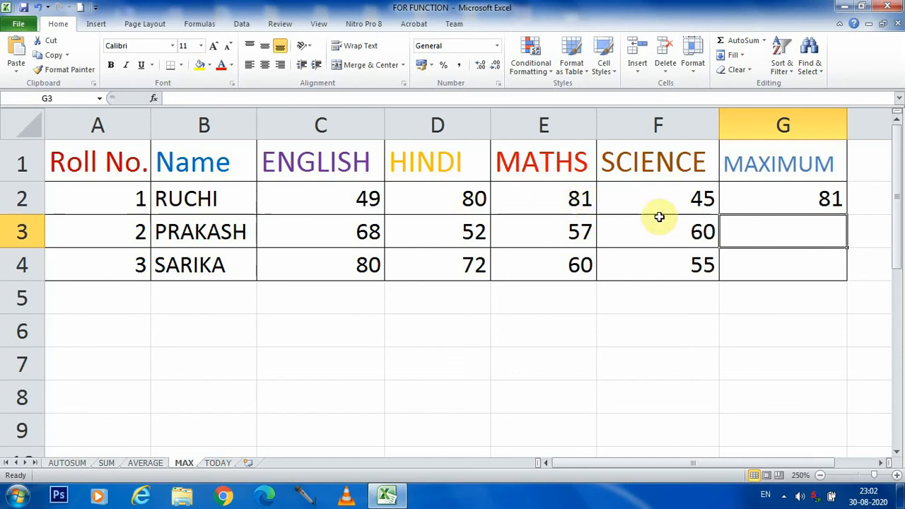
Fill the MAX formula from G2 down to G4.
left_click(822, 203)
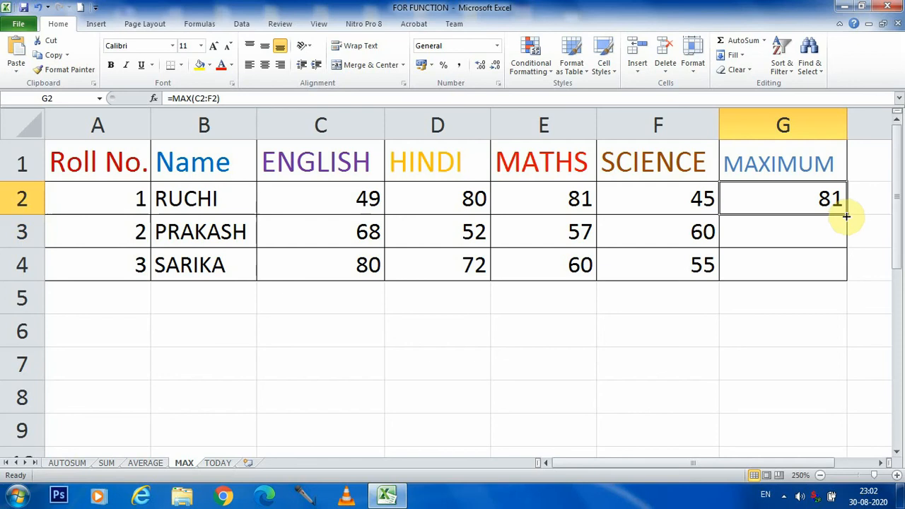
left_click_drag(847, 215, 846, 278)
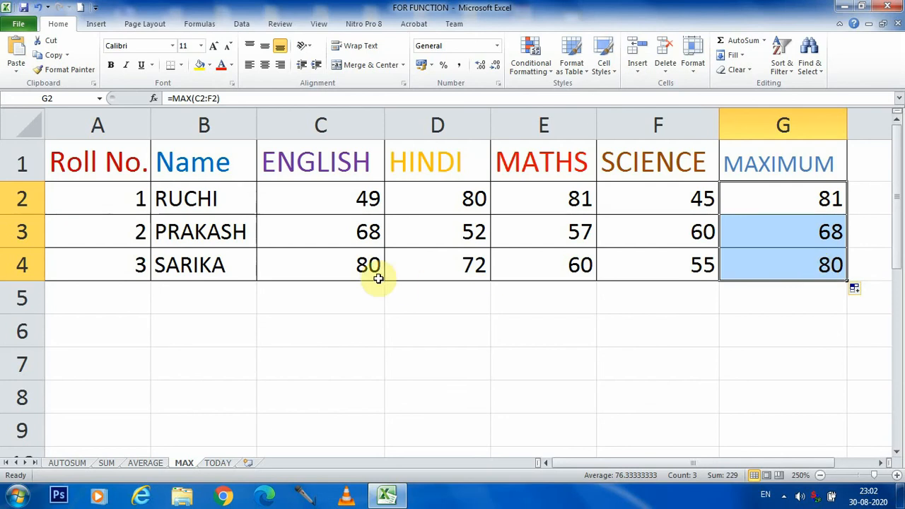
Find the highest mark of all students by entering =MAX(C2:F4) in cell D6.
left_click(427, 334)
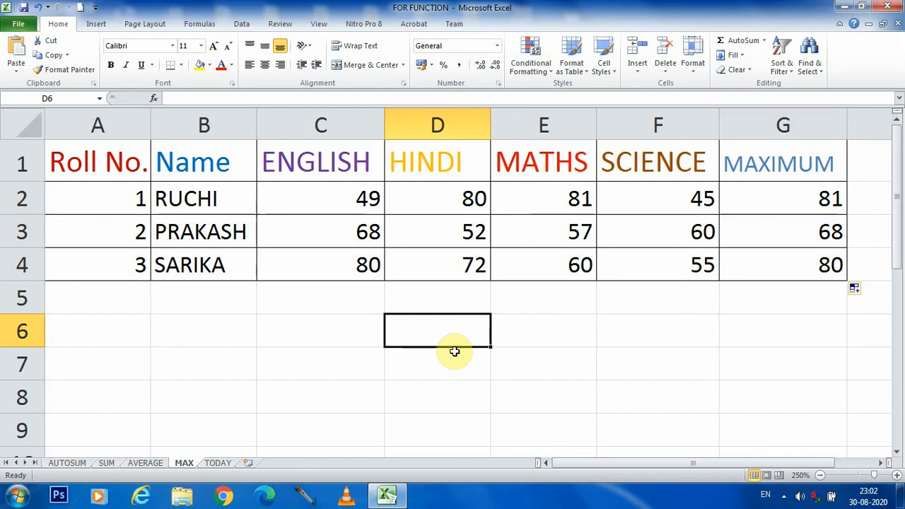
type("MA")
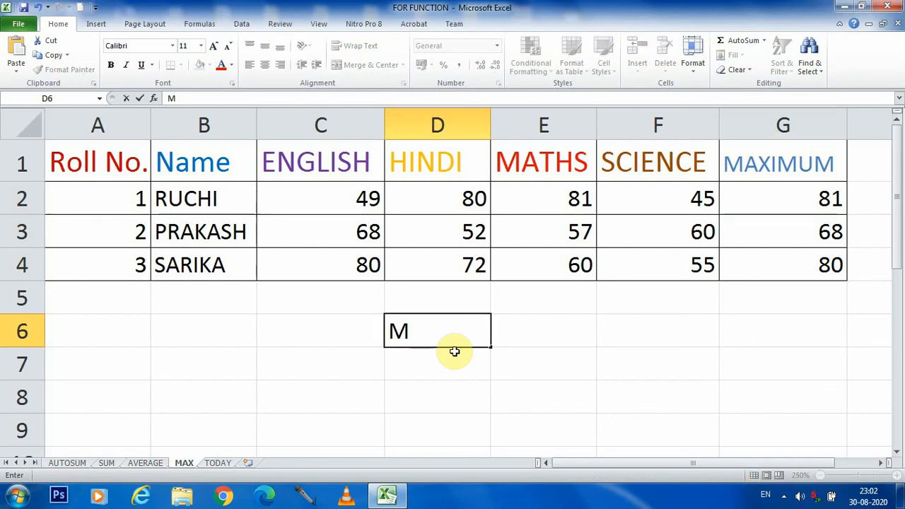
key("BackSpace")
key("BackSpace")
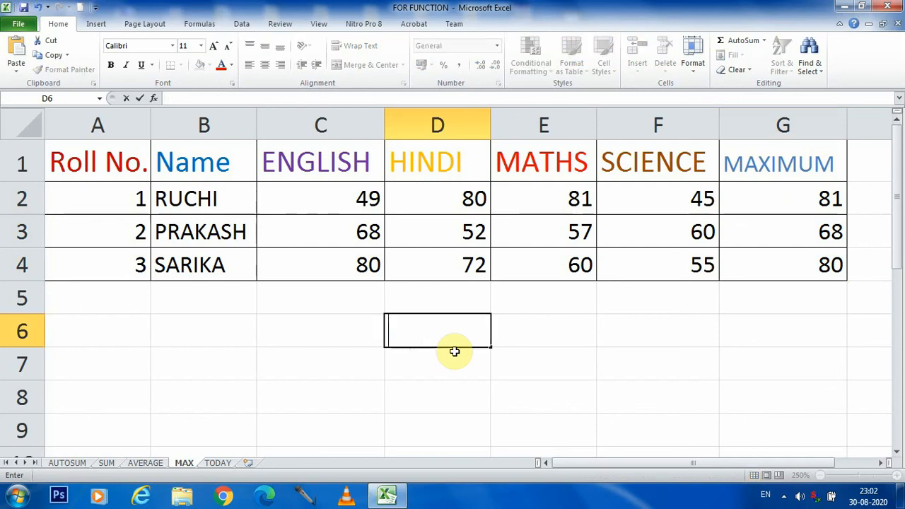
type("=")
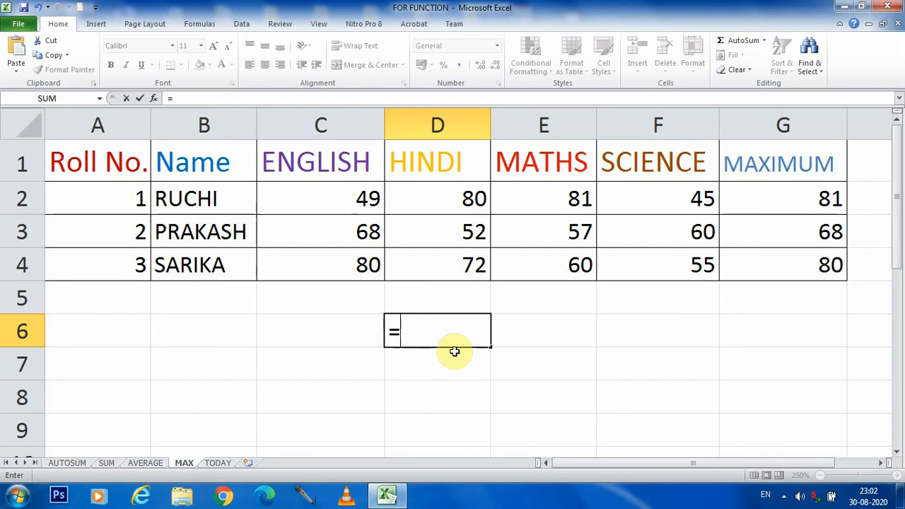
type("MA")
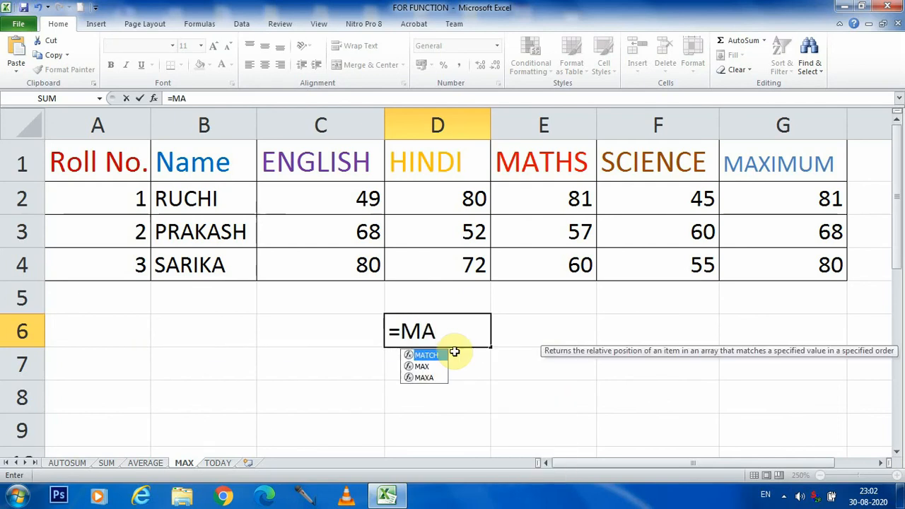
type("X")
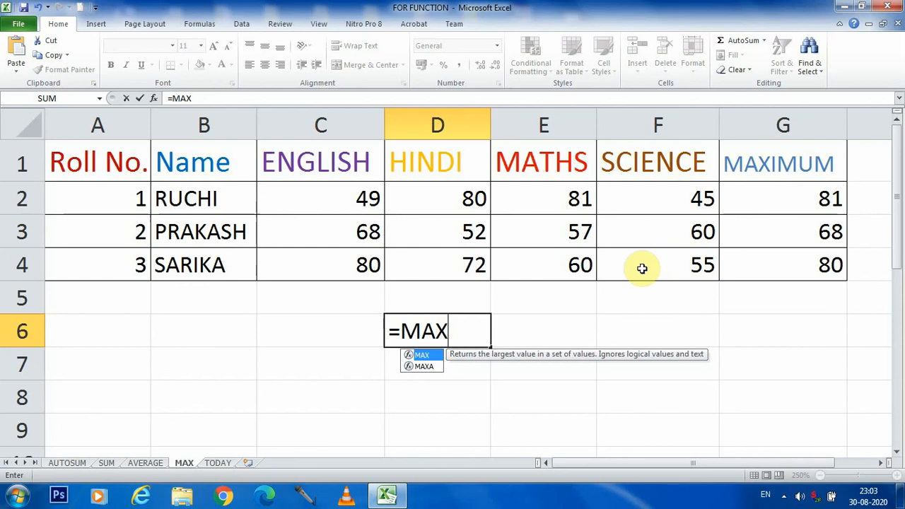
type("(")
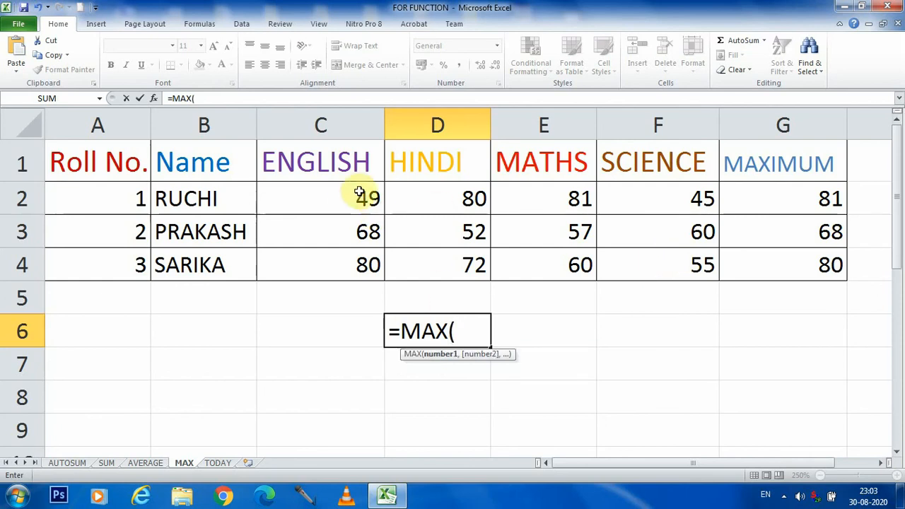
left_click_drag(347, 199, 636, 265)
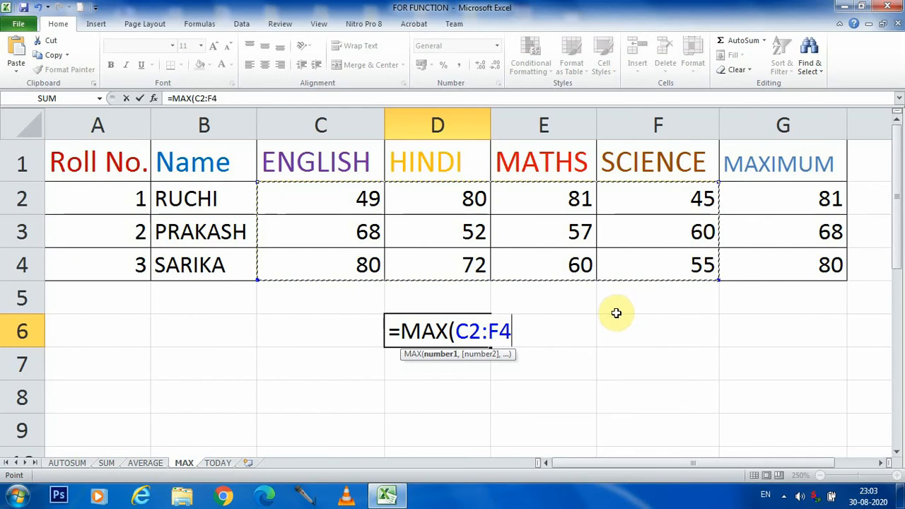
type(")")
key("Return")
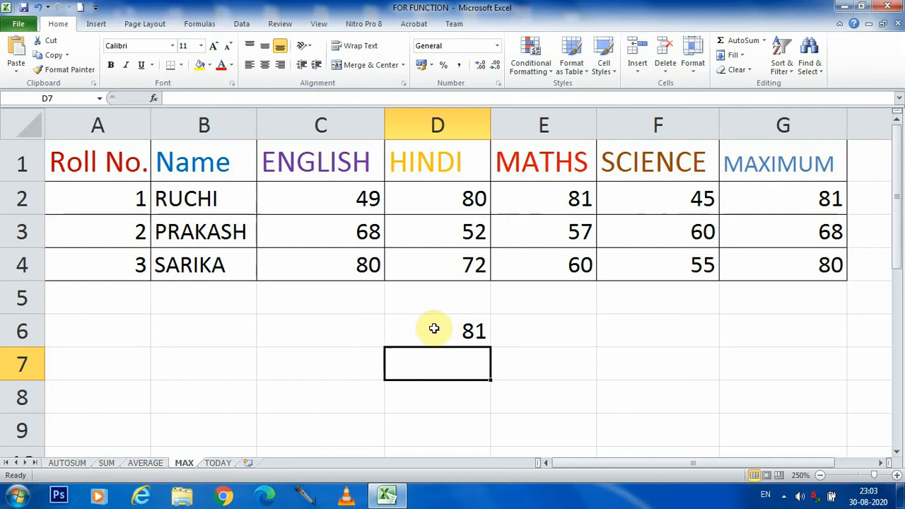
On the TODAY sheet, enter the formula =TODAY() in cell A1.
left_click(217, 463)
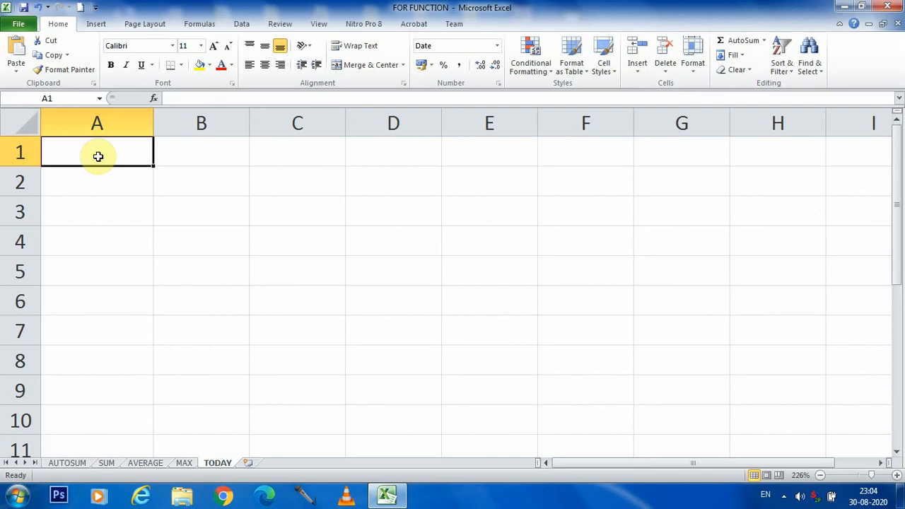
type("=")
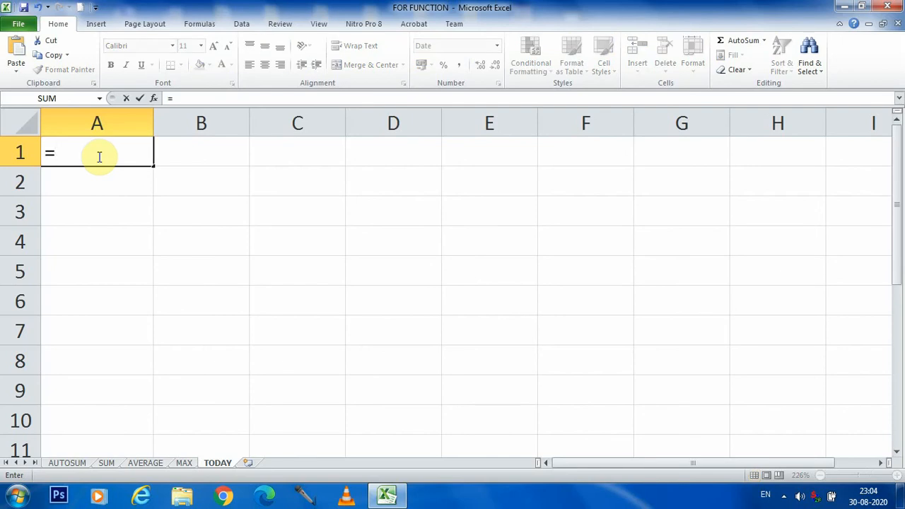
type("TODA")
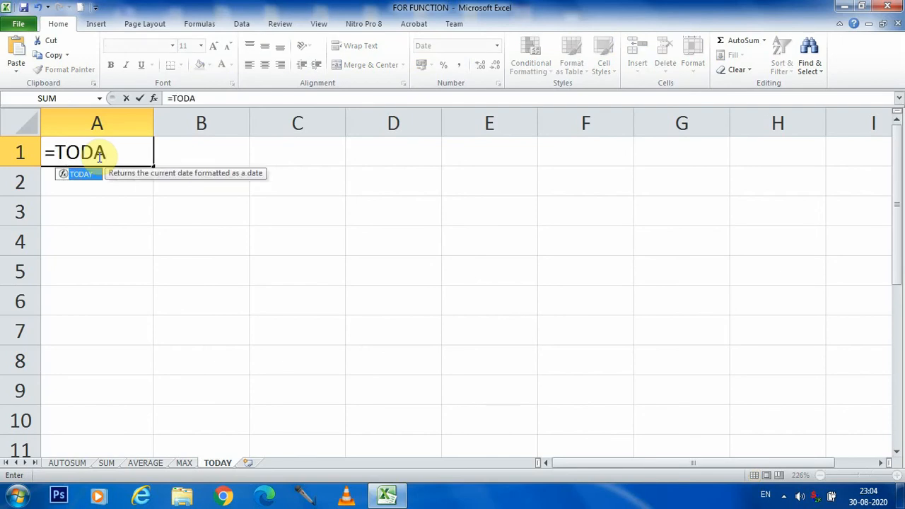
type("Y(")
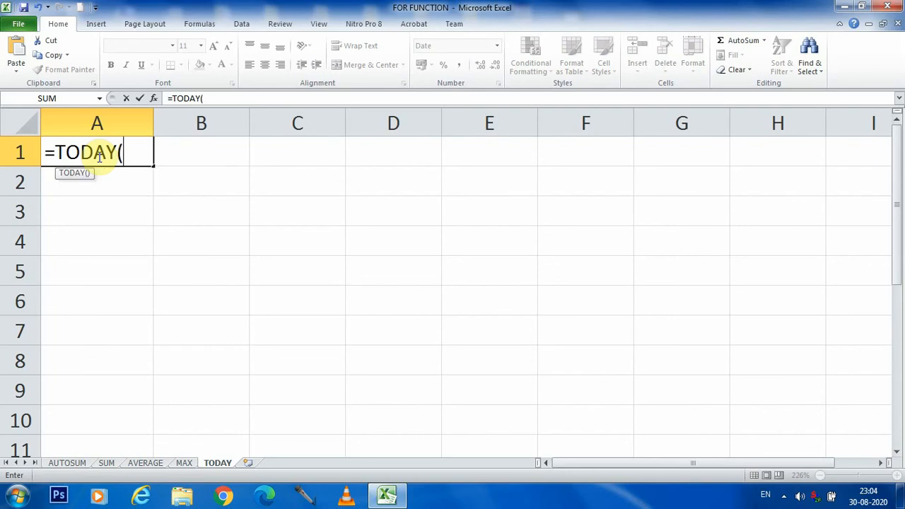
type(")")
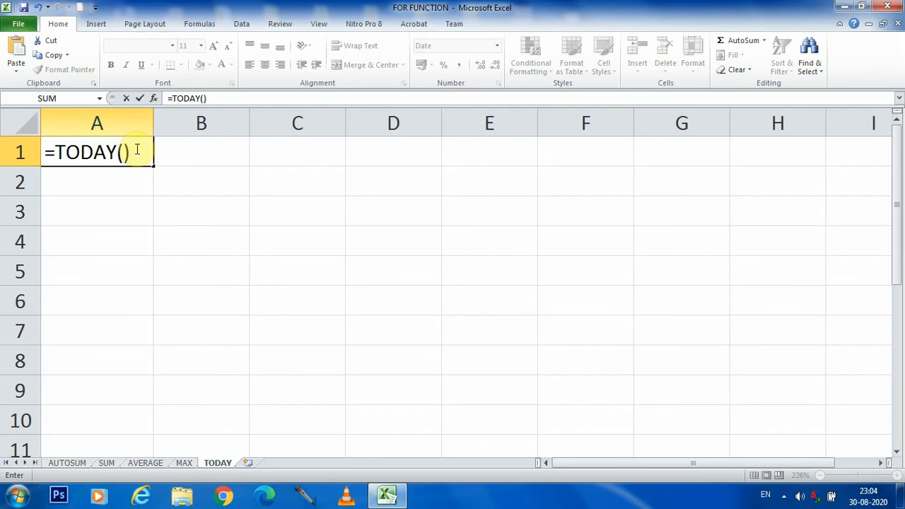
key("Return")
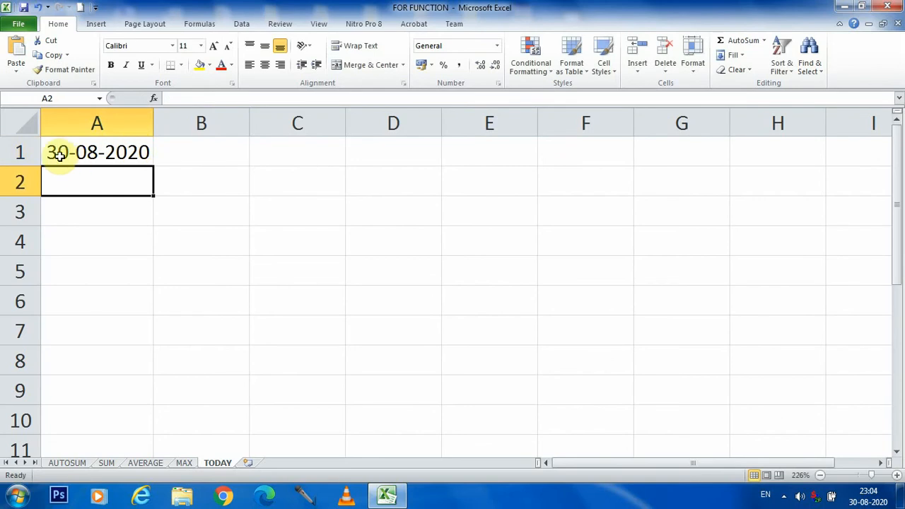